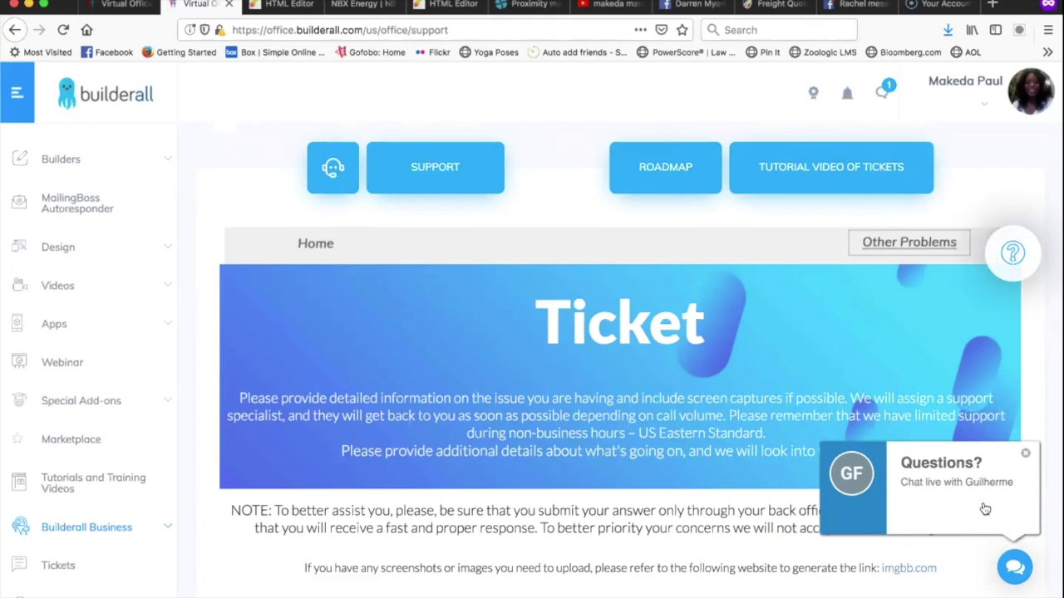
Start a live chat with Support English using the question "I am having an issue with my my checkout link"
{"action": "left_click", "coordinate": [1015, 567]}
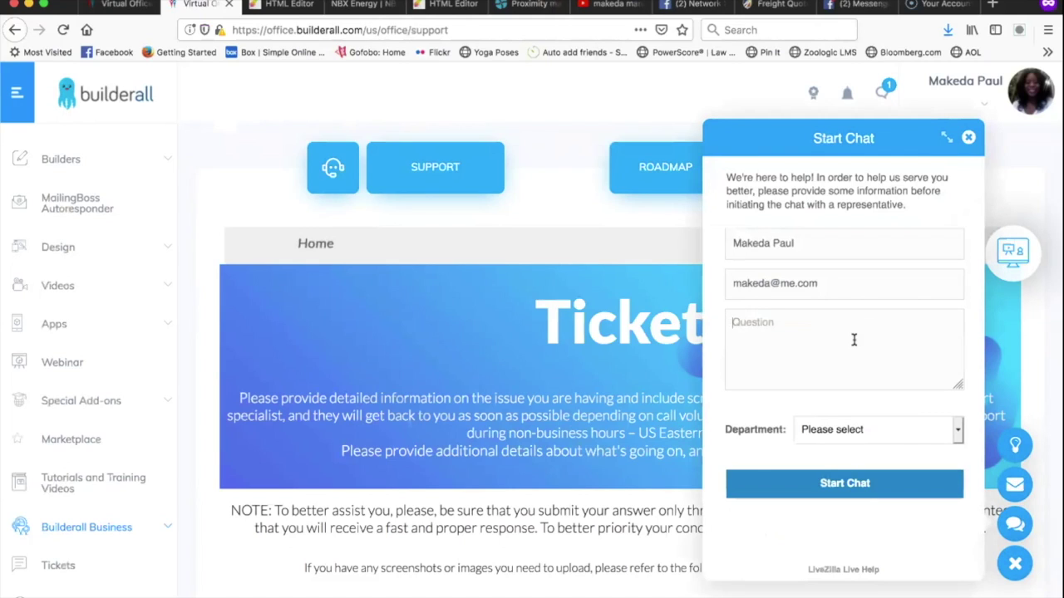
{"action": "type", "text": "I am"}
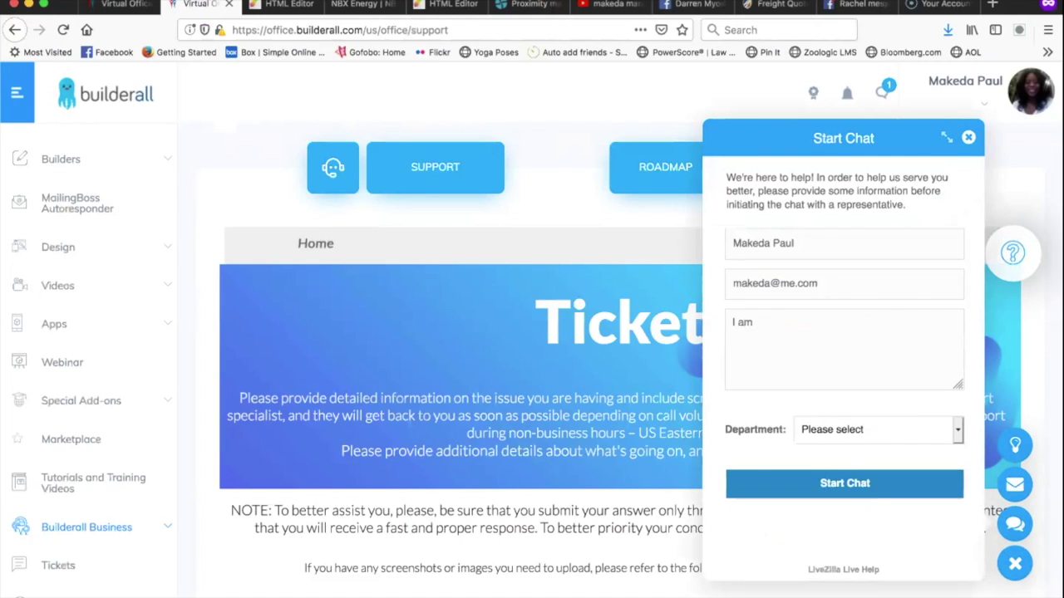
{"action": "type", "text": " having a"}
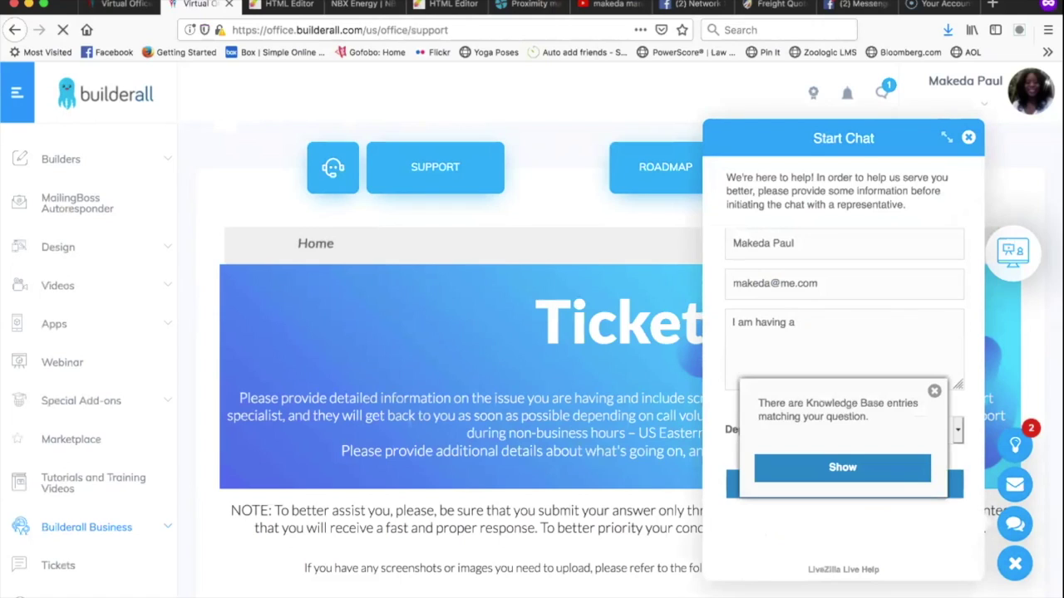
{"action": "type", "text": "n issue with my"}
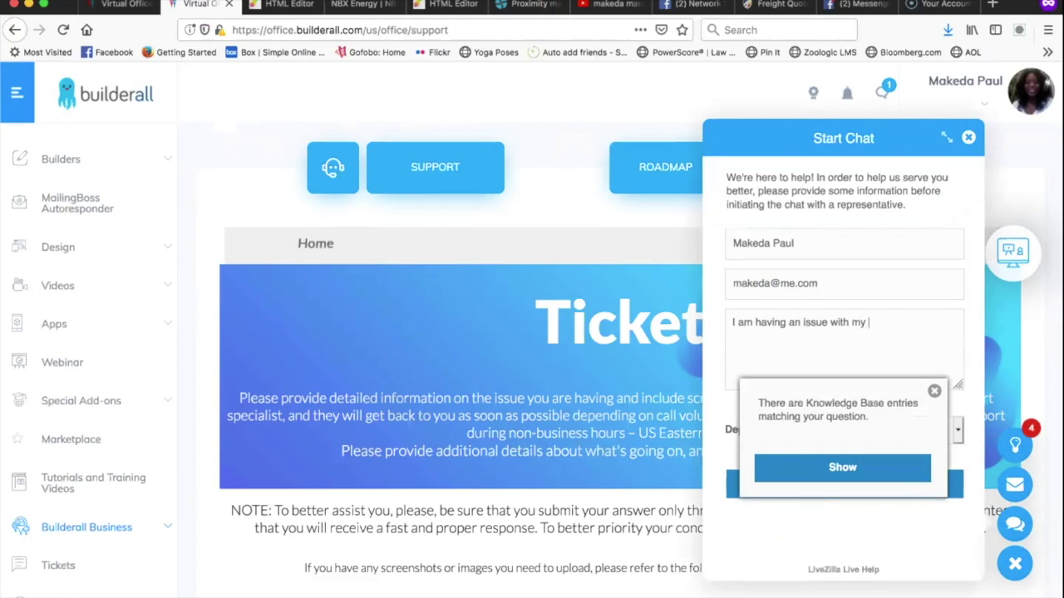
{"action": "type", "text": " my"}
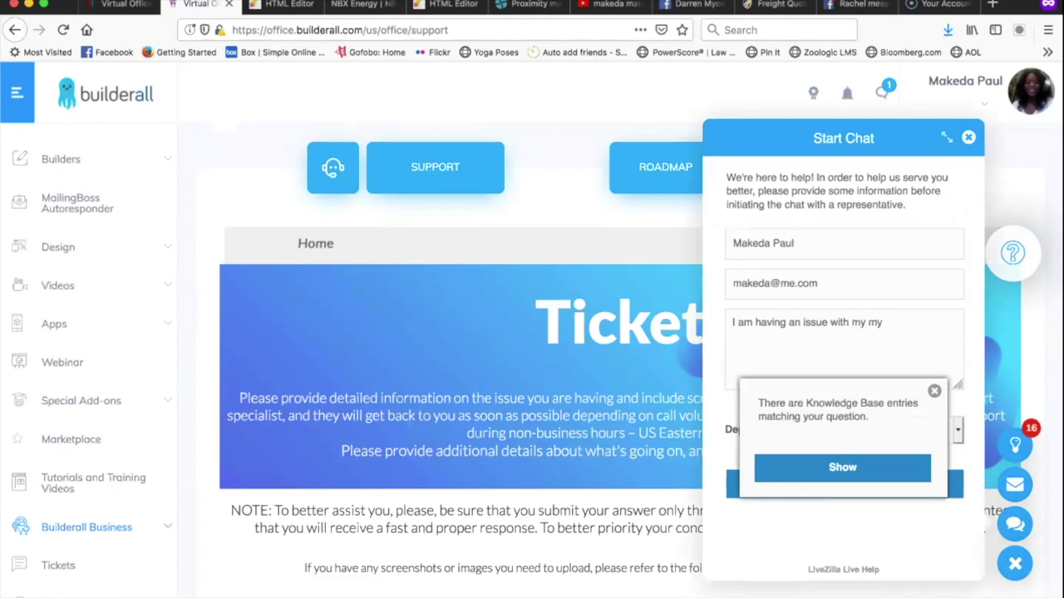
{"action": "type", "text": " checkout link"}
{"action": "left_click", "coordinate": [932, 390]}
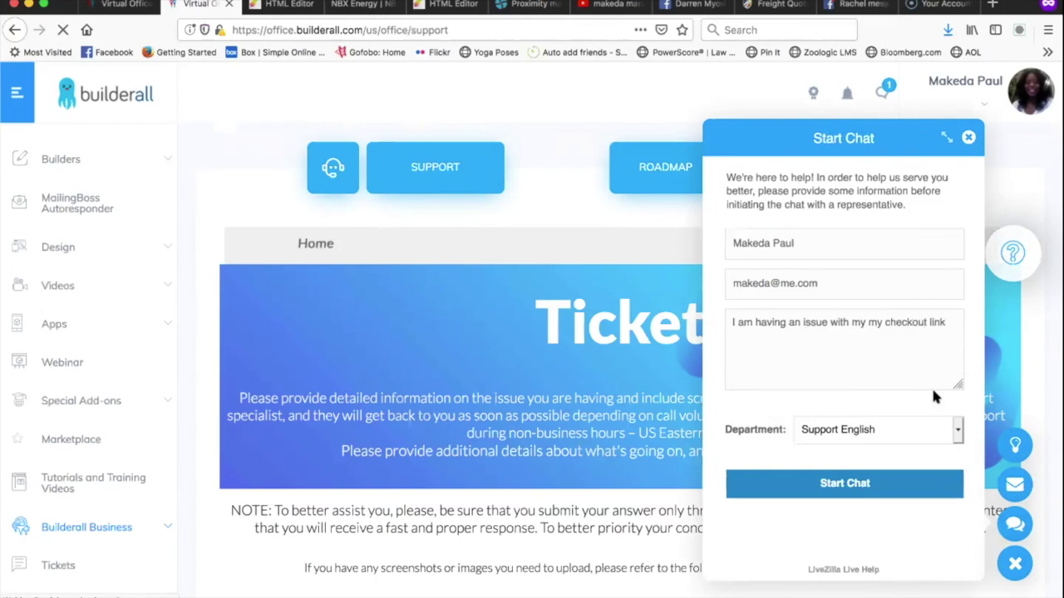
{"action": "left_click", "coordinate": [843, 483]}
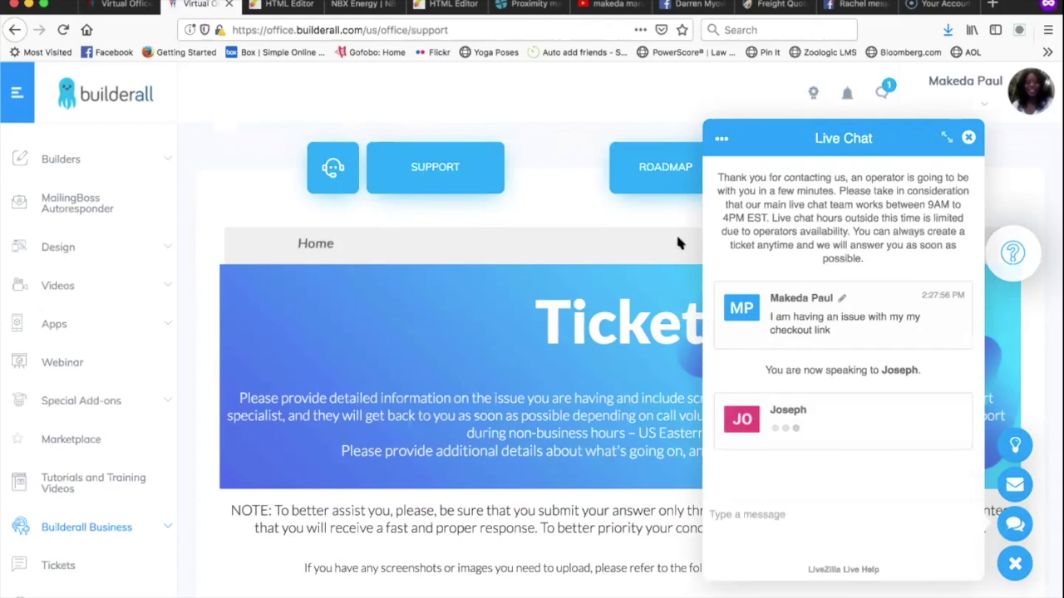
{"action": "left_click", "coordinate": [804, 523]}
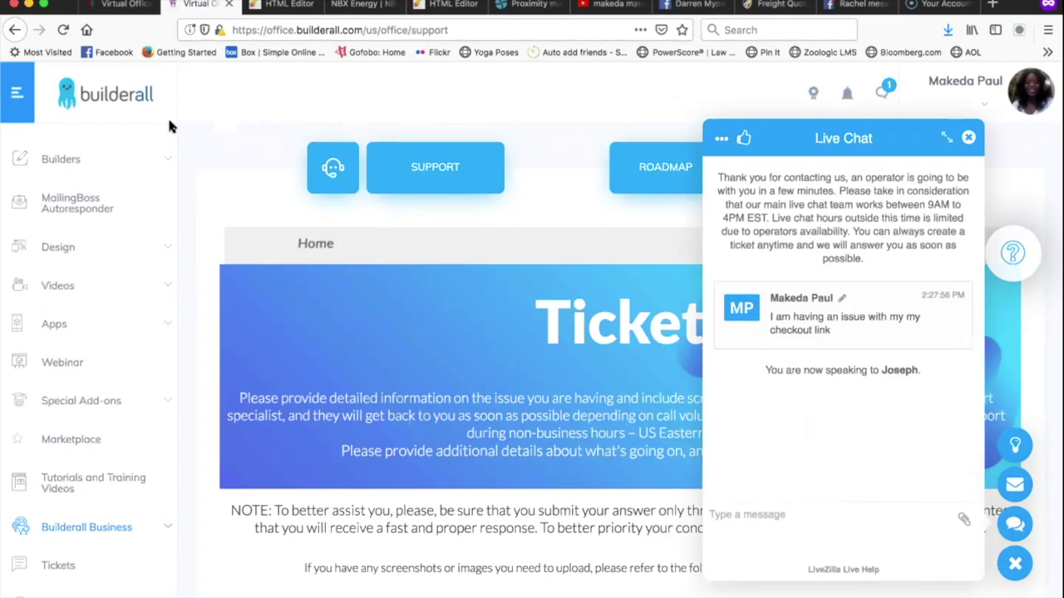
Open the Webinar1 page from the Drag and Drop Pixel Perfect builder's list of sites
{"action": "left_click", "coordinate": [114, 4]}
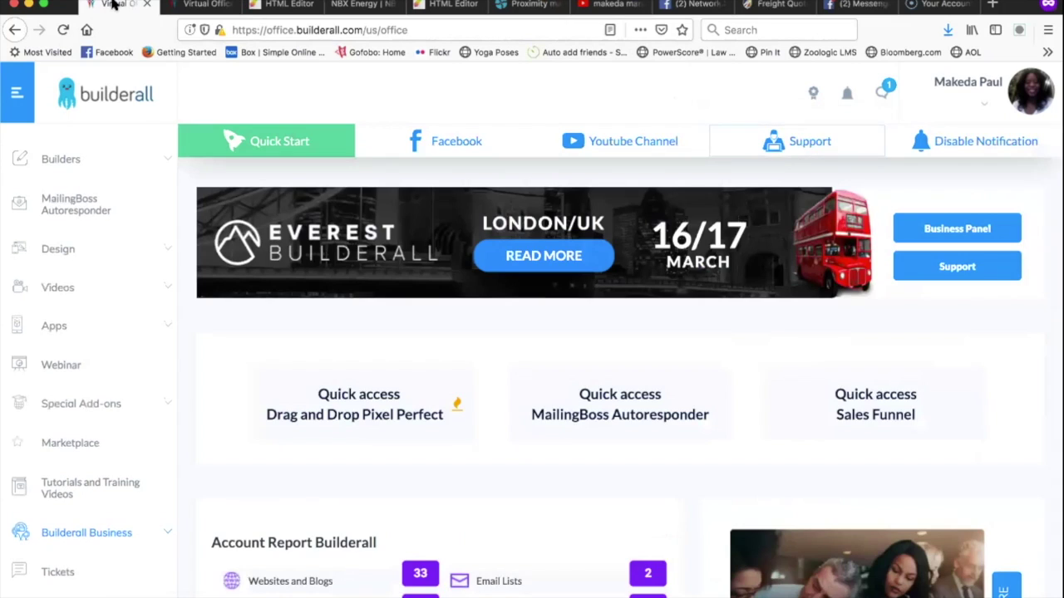
{"action": "left_click", "coordinate": [89, 158]}
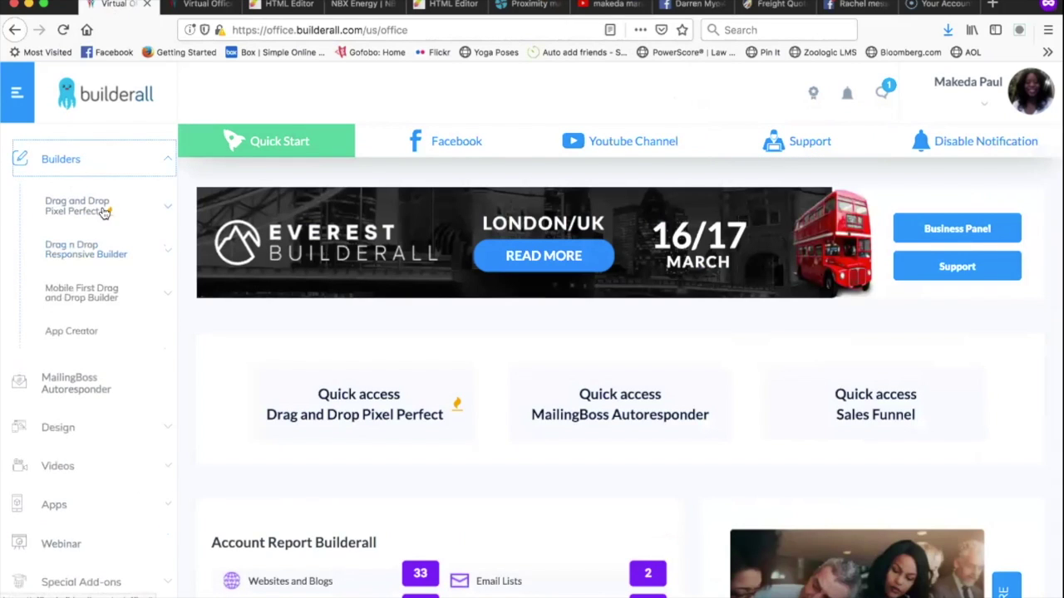
{"action": "left_click", "coordinate": [100, 213]}
{"action": "left_click", "coordinate": [79, 252]}
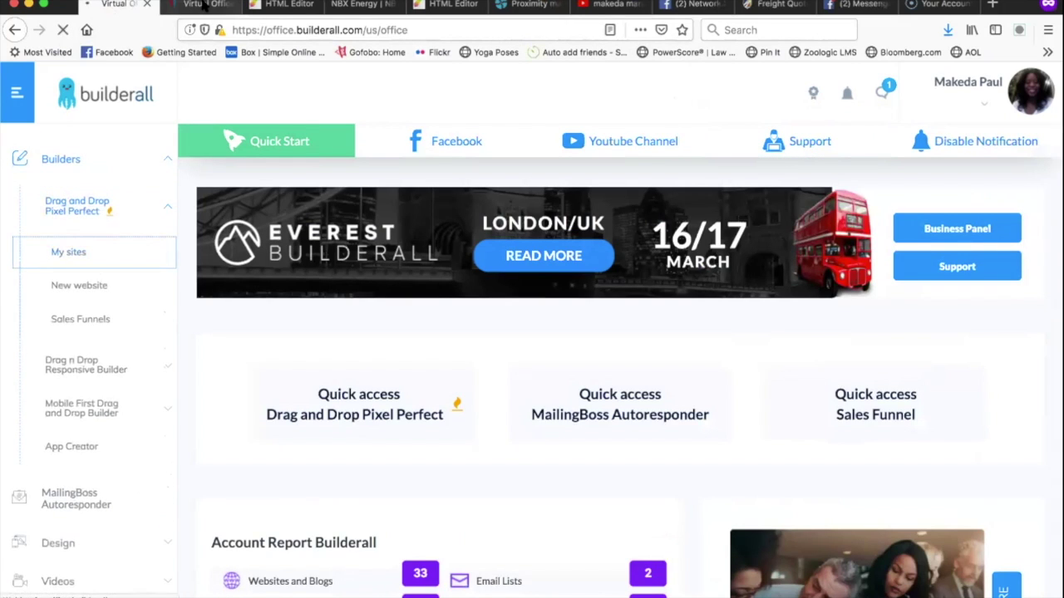
{"action": "left_click", "coordinate": [204, 4]}
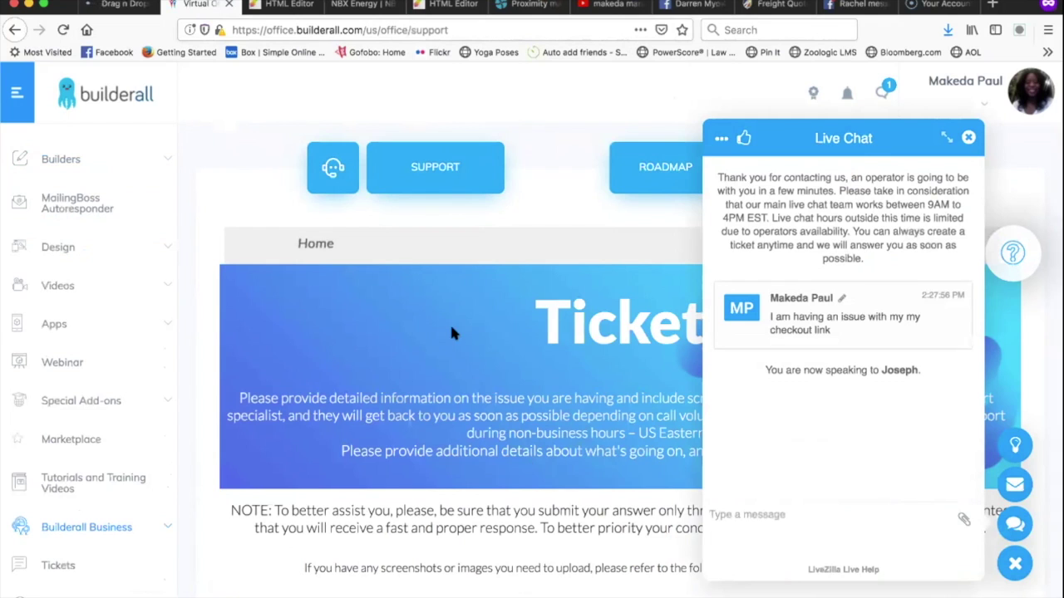
{"action": "left_click", "coordinate": [119, 6]}
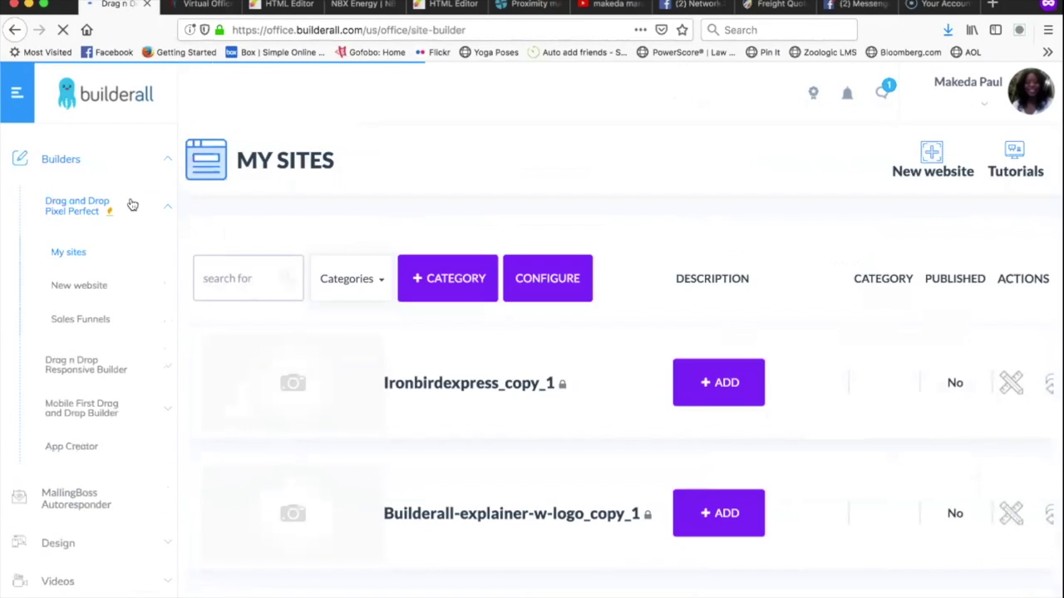
{"action": "scroll", "coordinate": [424, 438], "scroll_direction": "down", "scroll_amount": 5}
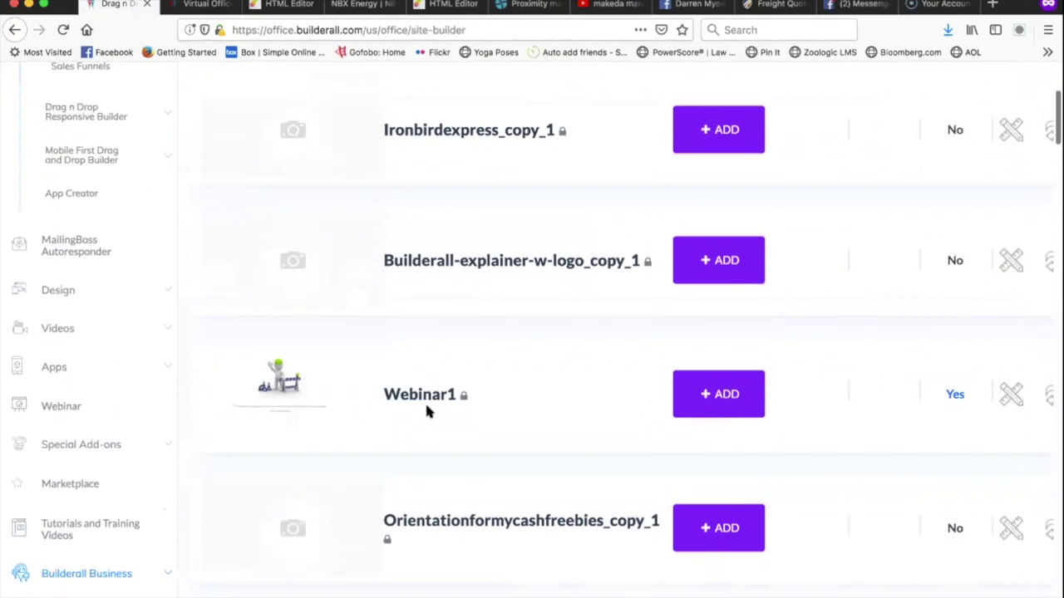
{"action": "left_click", "coordinate": [431, 394]}
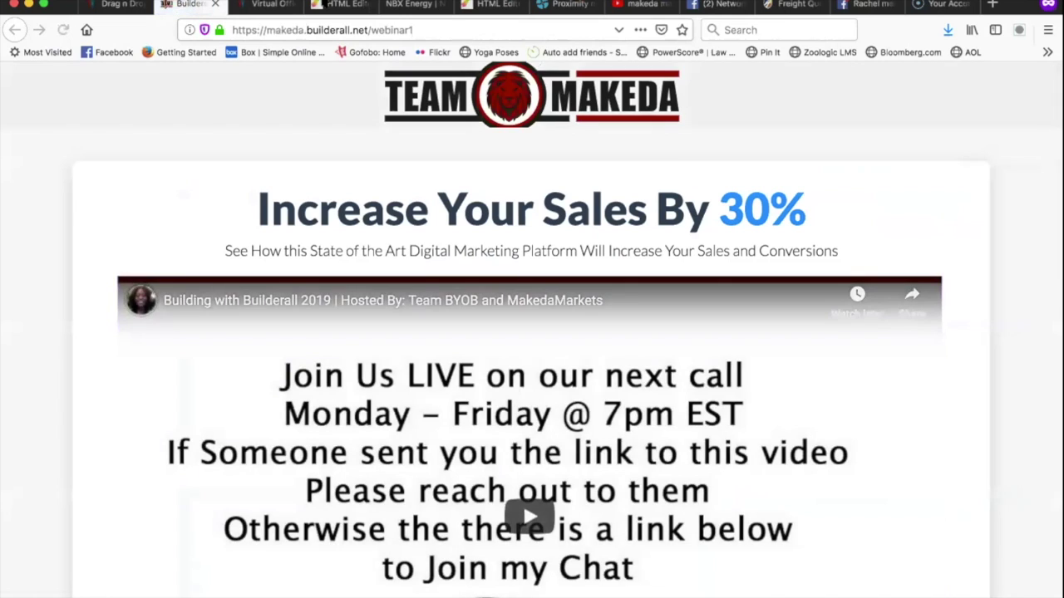
Copy the Webinar1 page's web address and send it in the support chat, preceded by "I create this website"
{"action": "left_click", "coordinate": [446, 34]}
{"action": "key", "text": "super+c"}
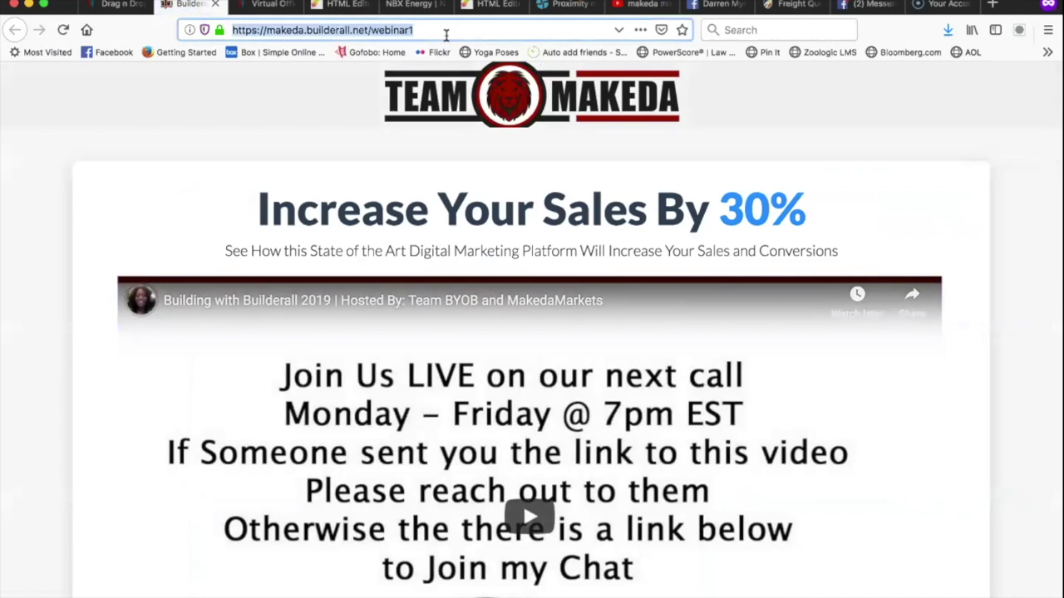
{"action": "key", "text": "ctrl+Tab"}
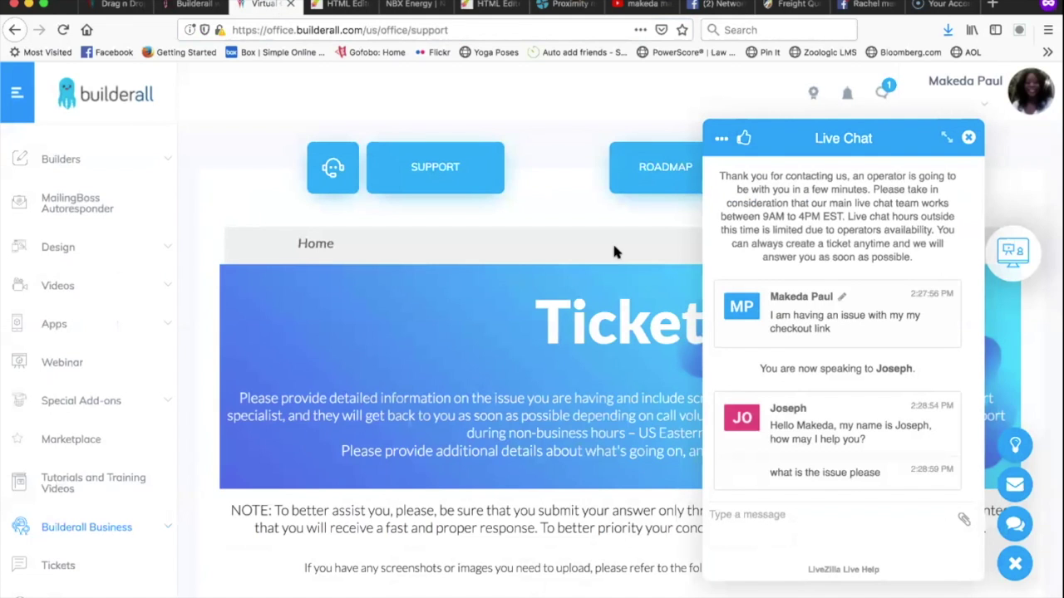
{"action": "left_click", "coordinate": [843, 521]}
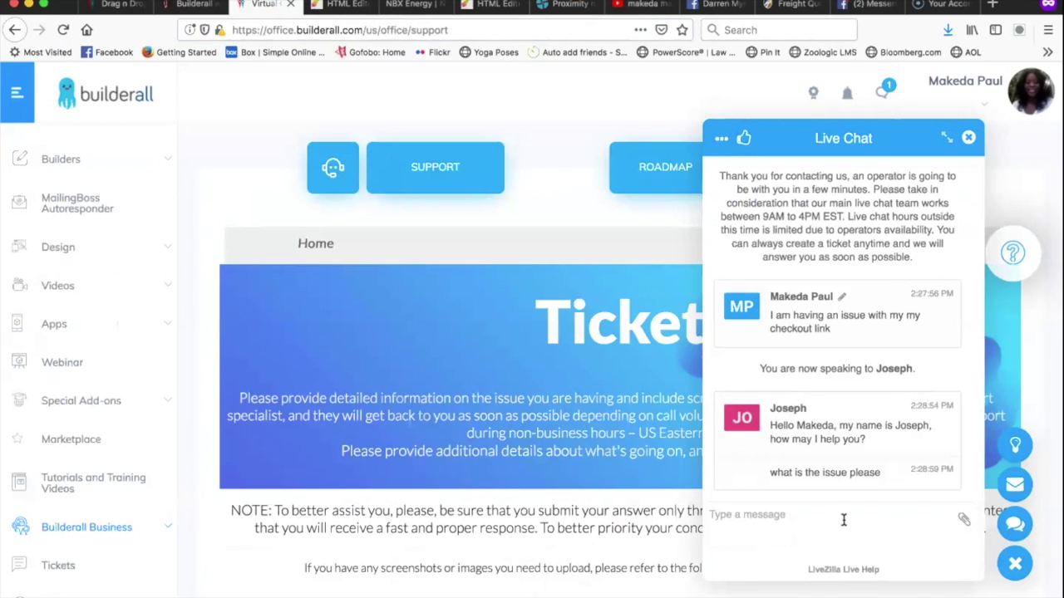
{"action": "type", "text": "I am"}
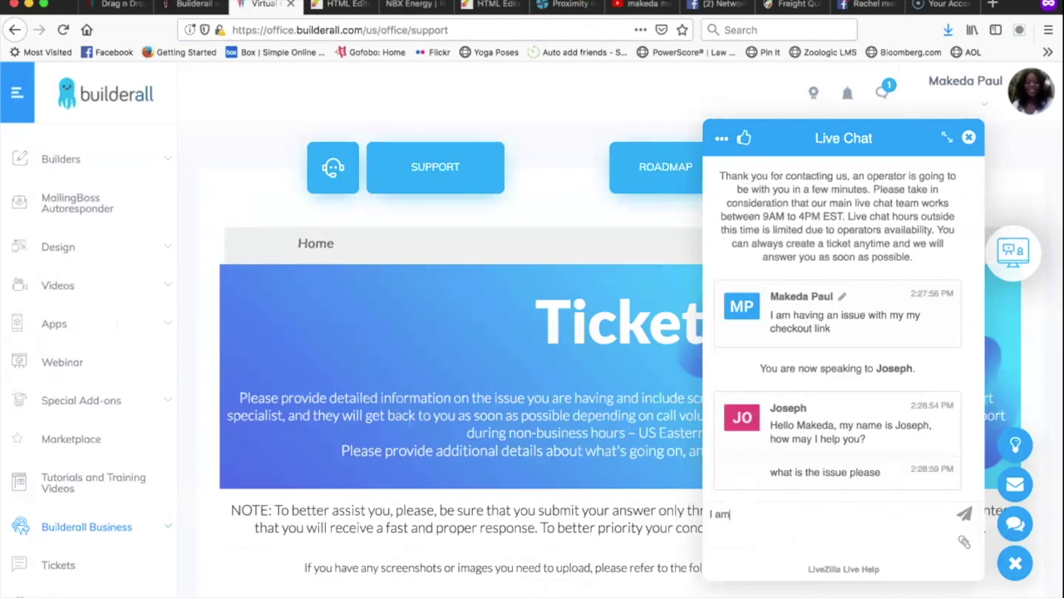
{"action": "key", "text": "BackSpace"}
{"action": "key", "text": "BackSpace"}
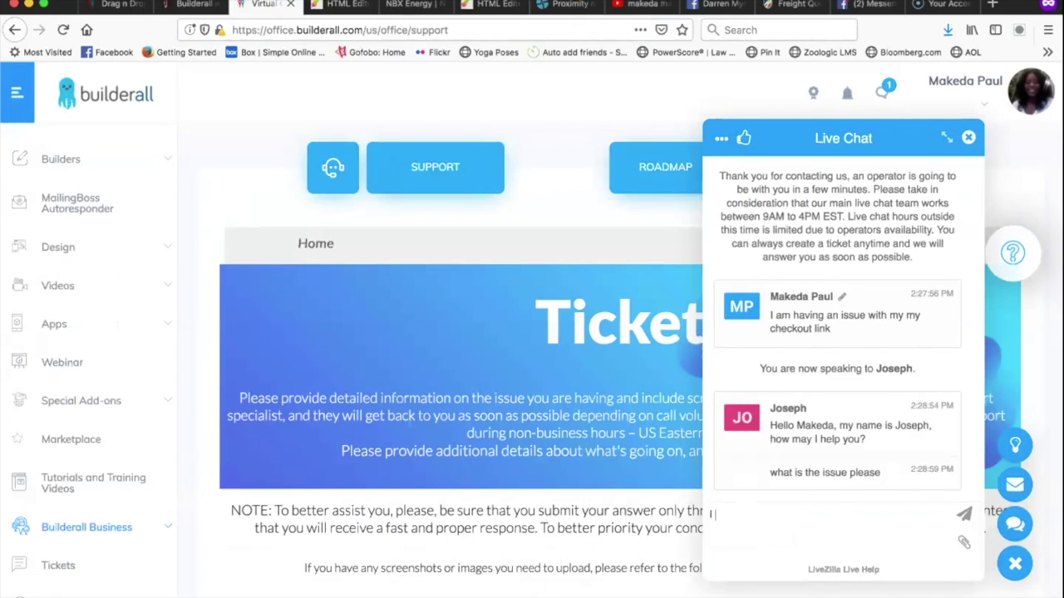
{"action": "type", "text": "create this "}
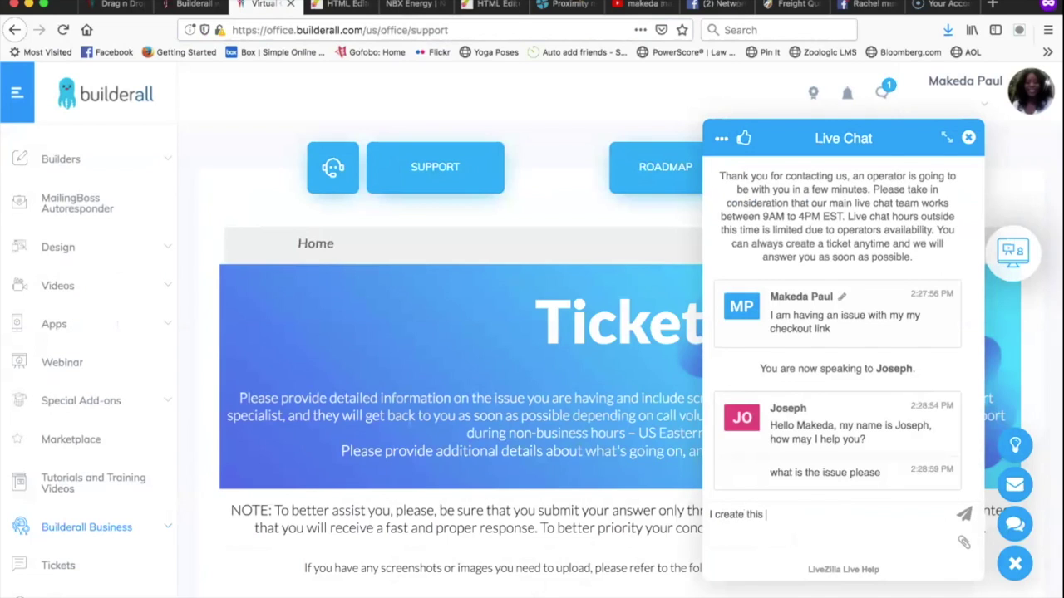
{"action": "type", "text": "website"}
{"action": "key", "text": "super+v"}
{"action": "key", "text": "Return"}
Write the chat message "and I was told that my name is not showing up as the sponsor when some people access it."
{"action": "type", "text": "and I was told that"}
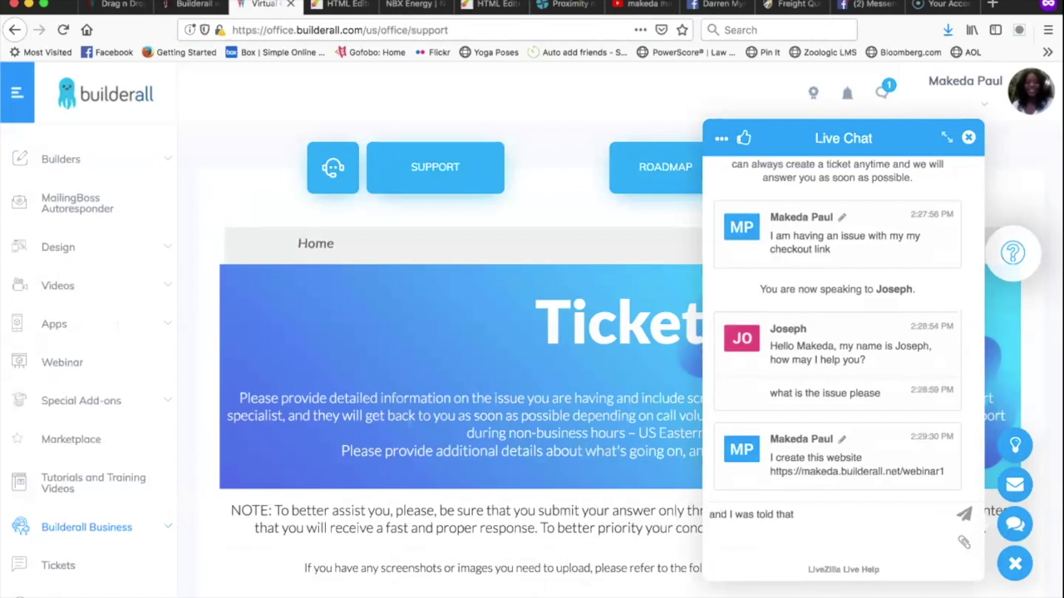
{"action": "type", "text": " my name is not showing up as the sponsor in some"}
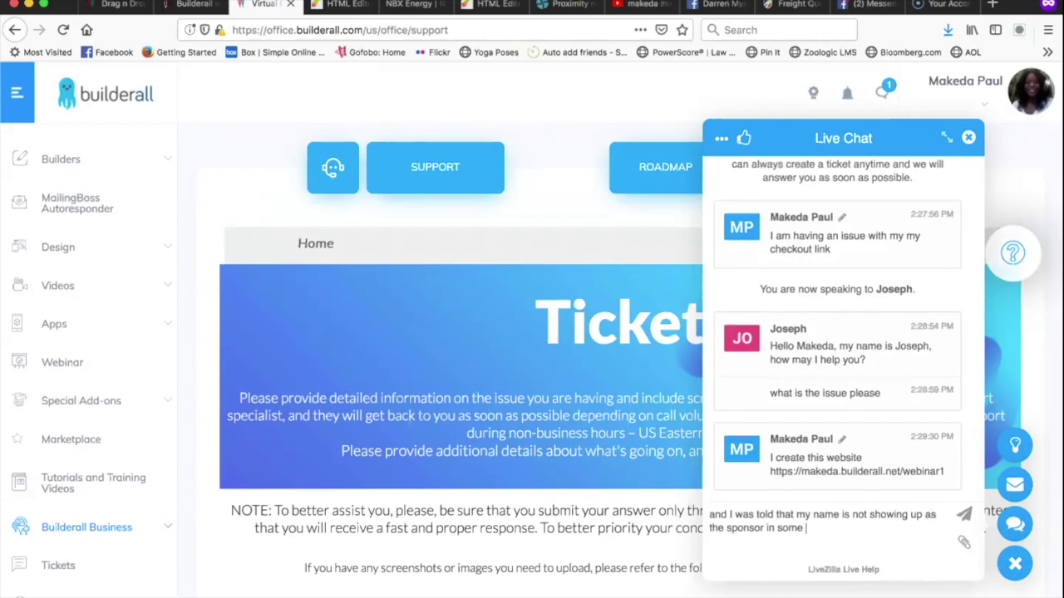
{"action": "key", "text": "BackSpace"}
{"action": "key", "text": "BackSpace"}
{"action": "key", "text": "BackSpace"}
{"action": "key", "text": "BackSpace"}
{"action": "key", "text": "BackSpace"}
{"action": "key", "text": "BackSpace"}
{"action": "key", "text": "BackSpace"}
{"action": "type", "text": "when some p"}
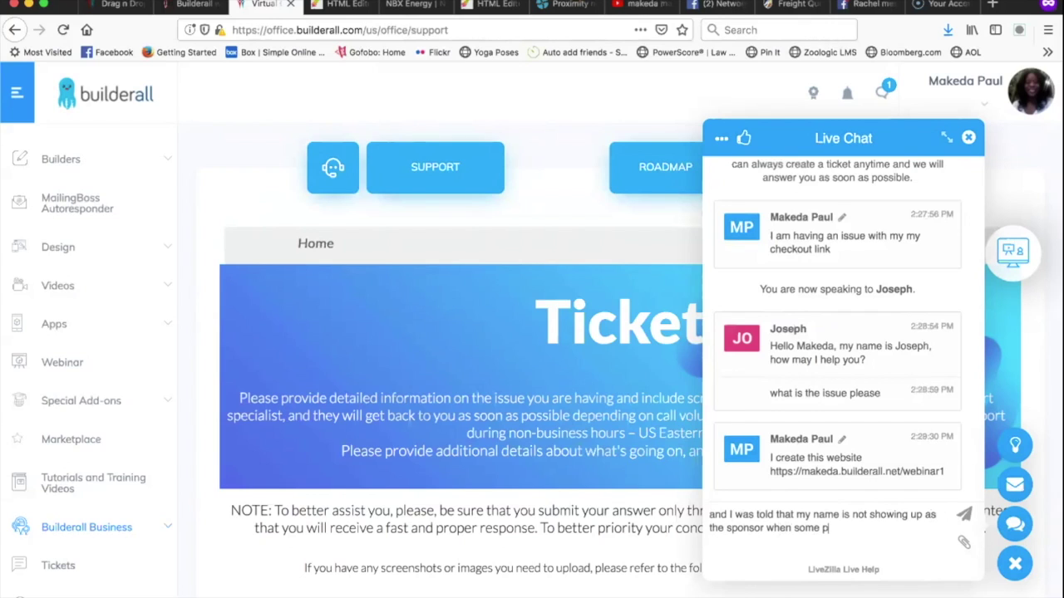
{"action": "type", "text": "eopls access it"}
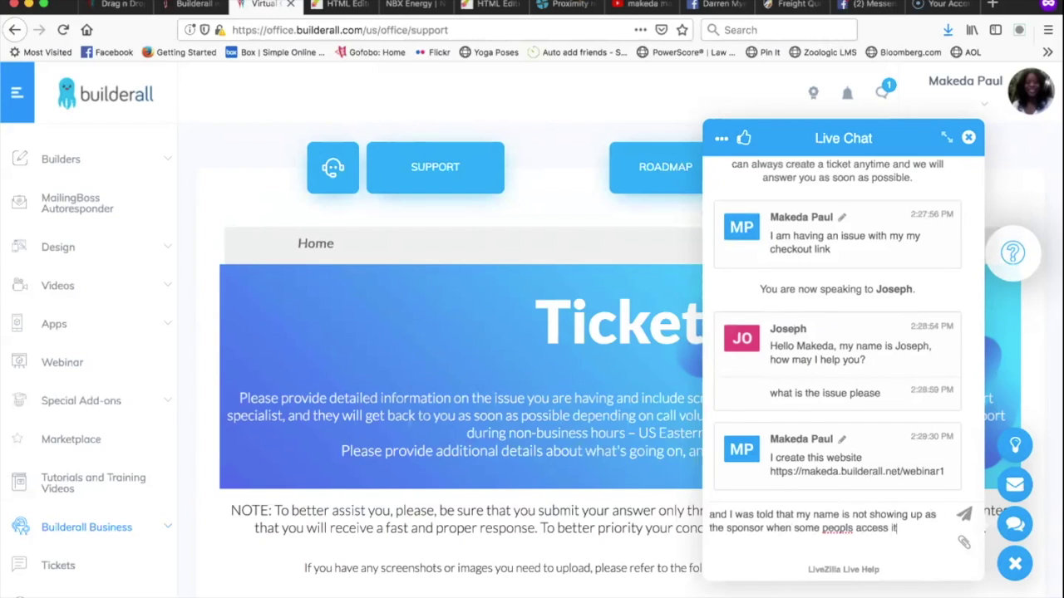
{"action": "left_click", "coordinate": [853, 529]}
{"action": "key", "text": "BackSpace"}
{"action": "type", "text": "ess it. Y"}
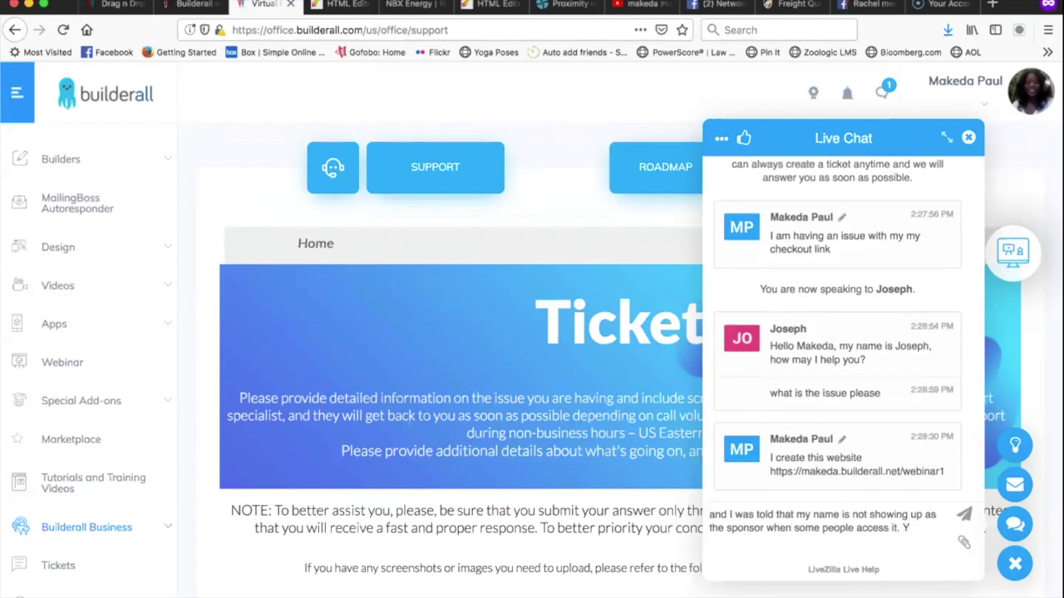
Add "Yes I used the links directly from the back office" to the chat message and send it
{"action": "type", "text": "es"}
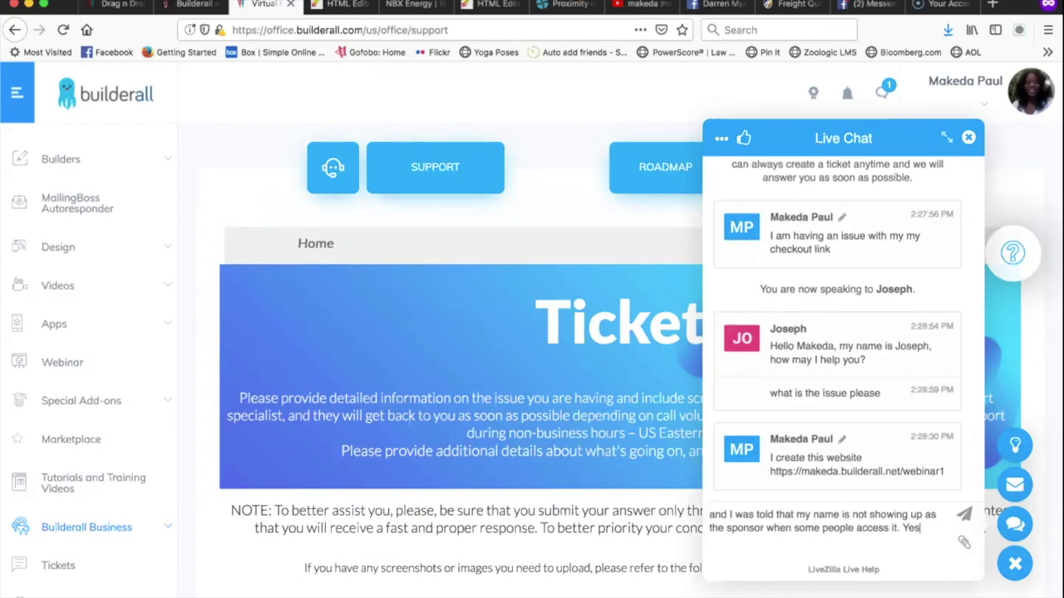
{"action": "type", "text": " I"}
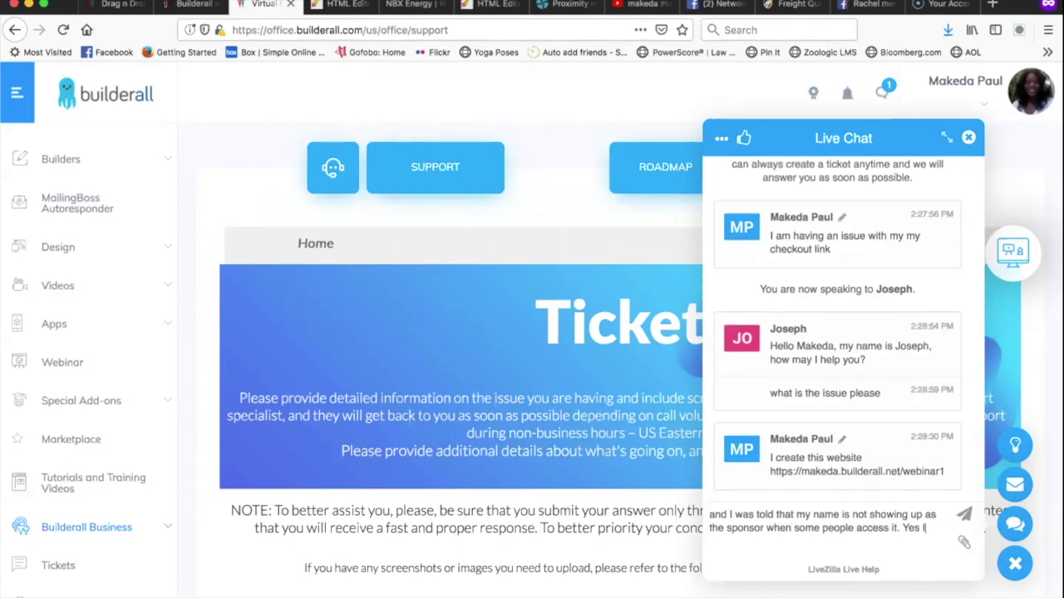
{"action": "type", "text": " used the links directly"}
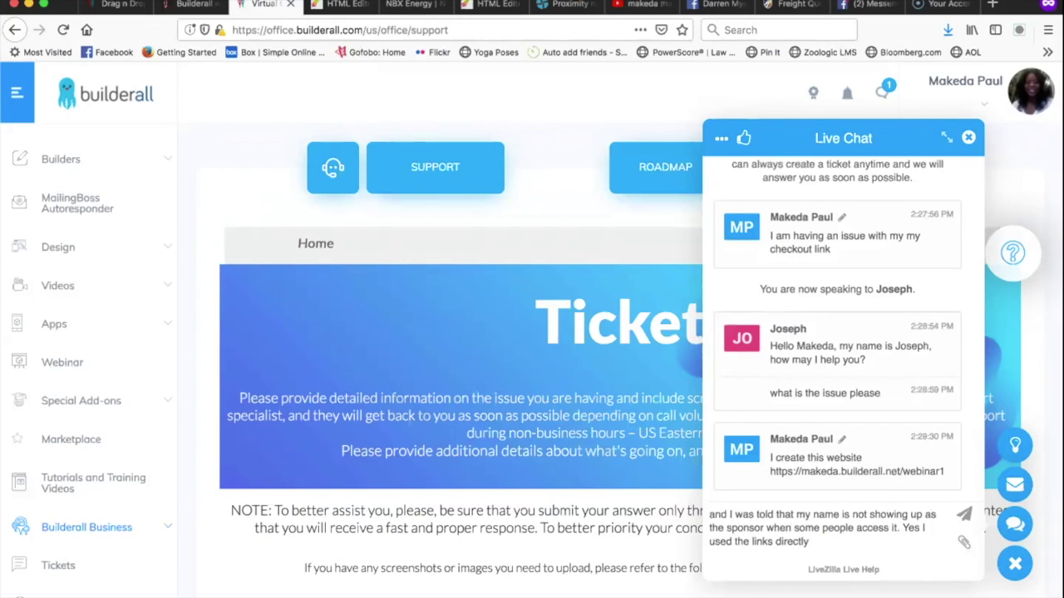
{"action": "type", "text": " from the back office"}
{"action": "key", "text": "shift+Return"}
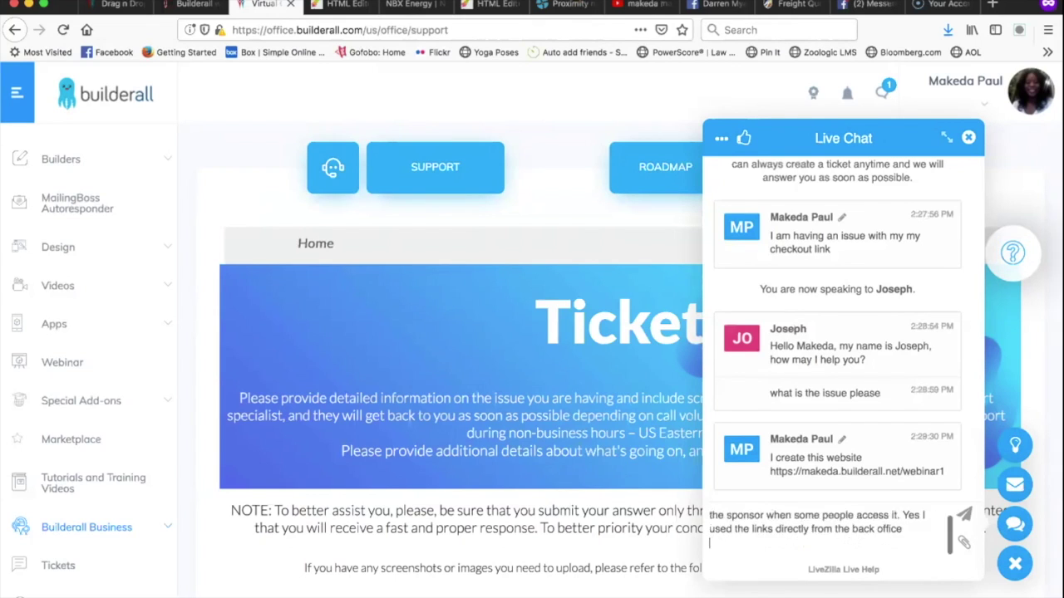
{"action": "key", "text": "Return"}
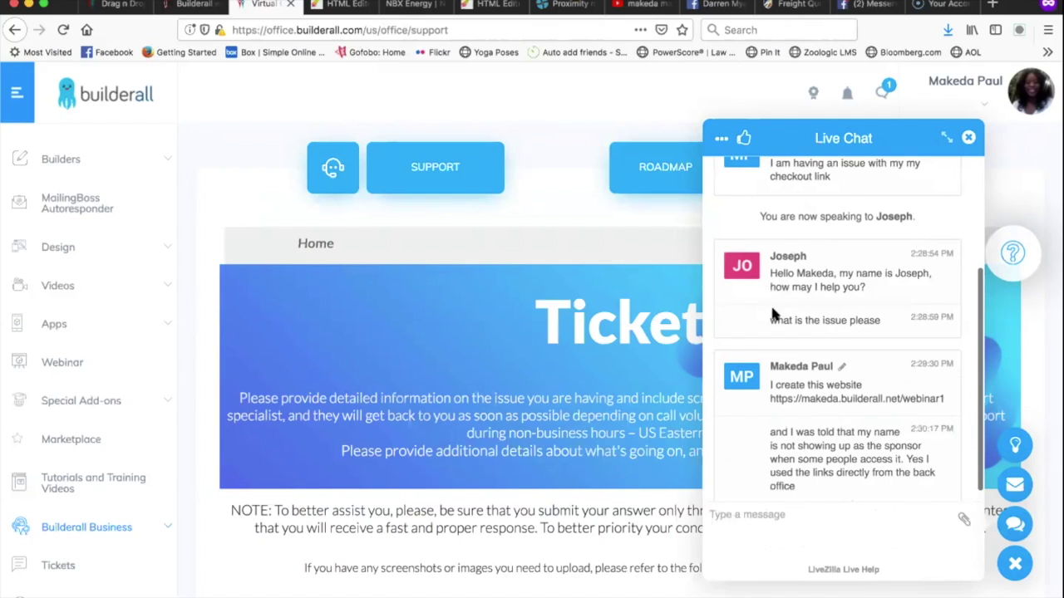
Open the printable transcript of the live chat with its print dialog
{"action": "left_click", "coordinate": [720, 139]}
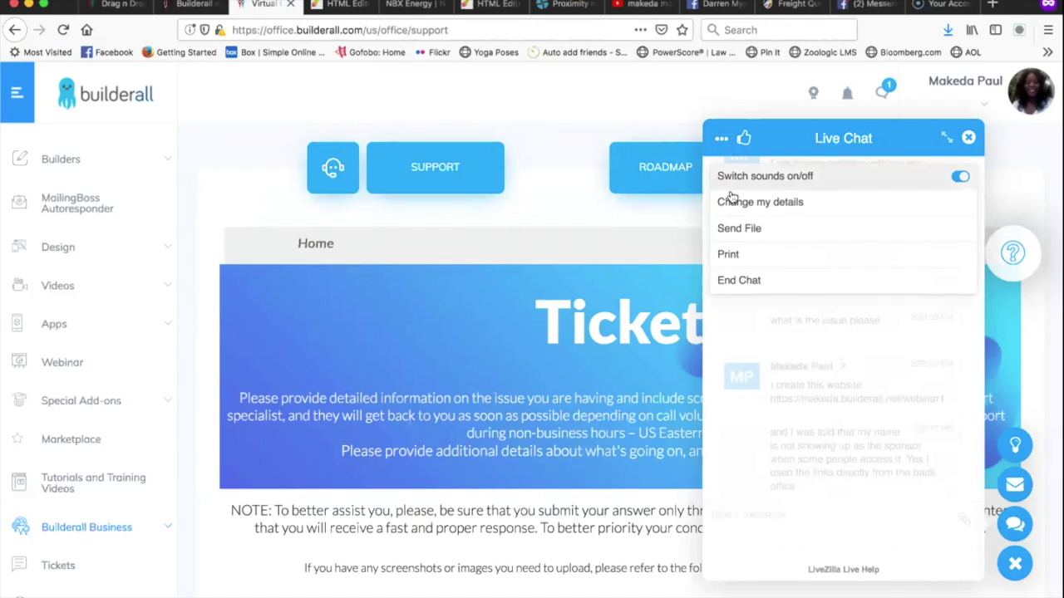
{"action": "left_click", "coordinate": [733, 255]}
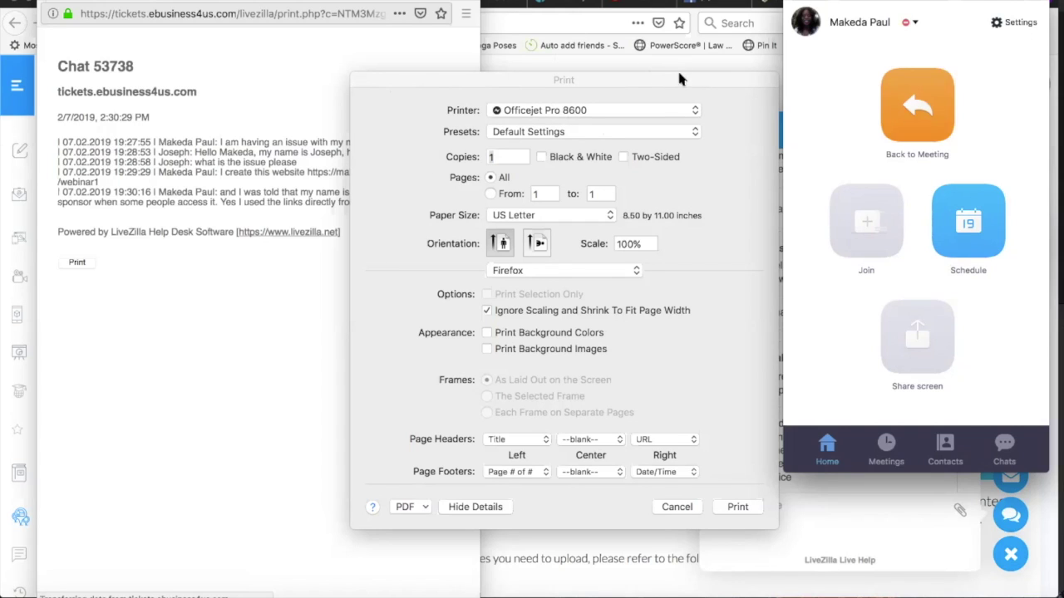
{"action": "left_click_drag", "start_coordinate": [639, 86], "coordinate": [596, 33]}
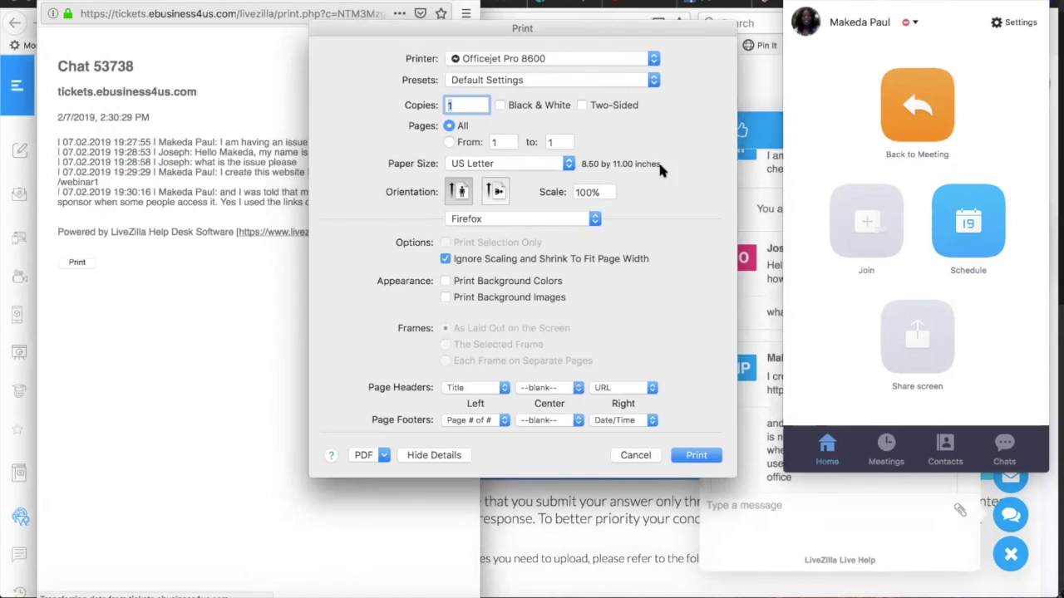
Examine the PDF output options for the chat transcript, and cancel printing
{"action": "left_click", "coordinate": [383, 456]}
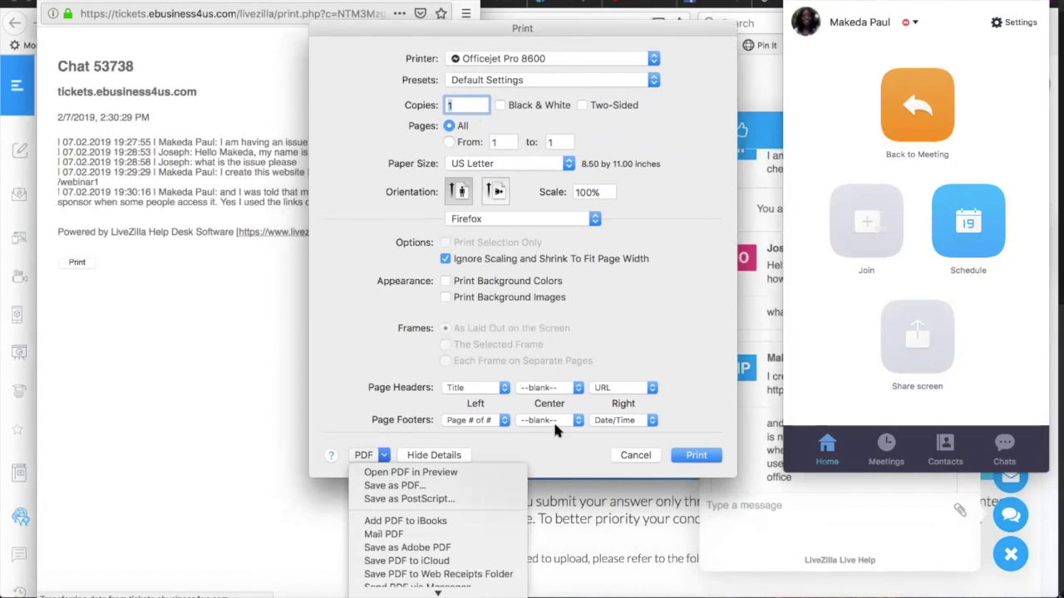
{"action": "scroll", "coordinate": [421, 427], "scroll_direction": "down", "scroll_amount": 1}
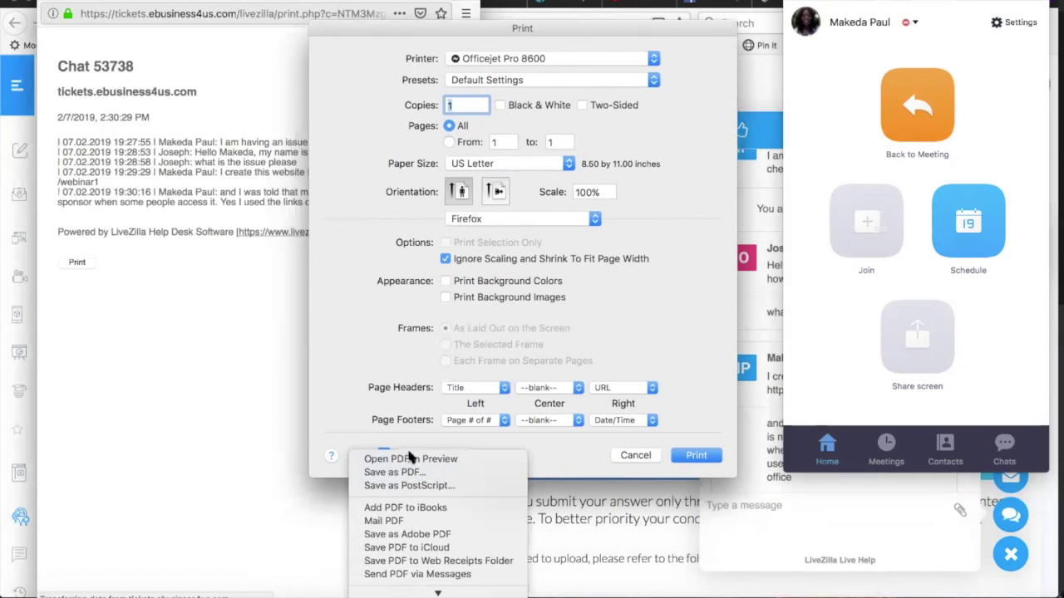
{"action": "mouse_move", "coordinate": [416, 589]}
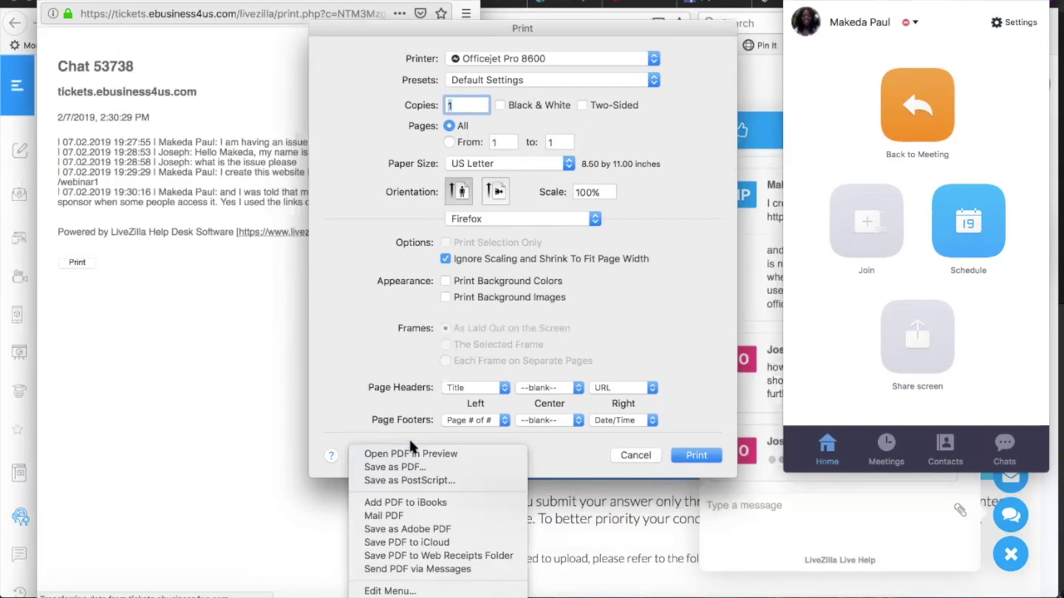
{"action": "left_click", "coordinate": [359, 401]}
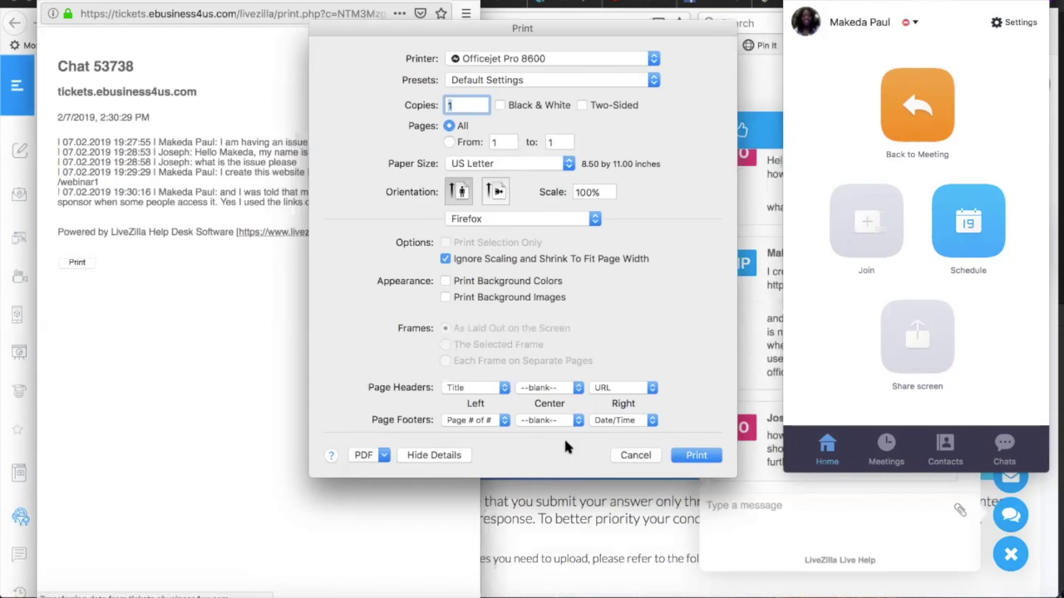
{"action": "left_click", "coordinate": [633, 455]}
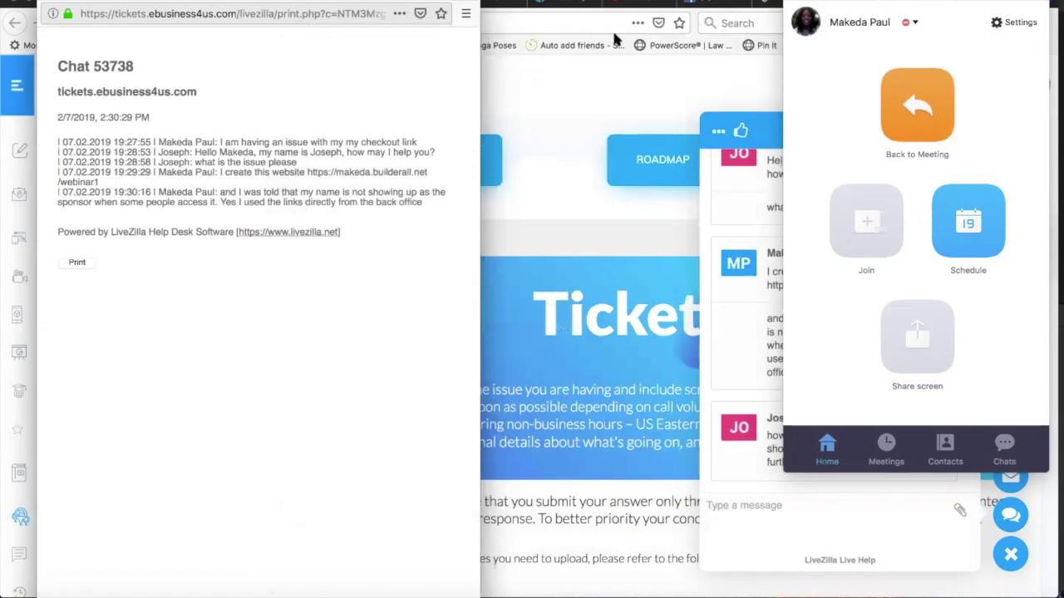